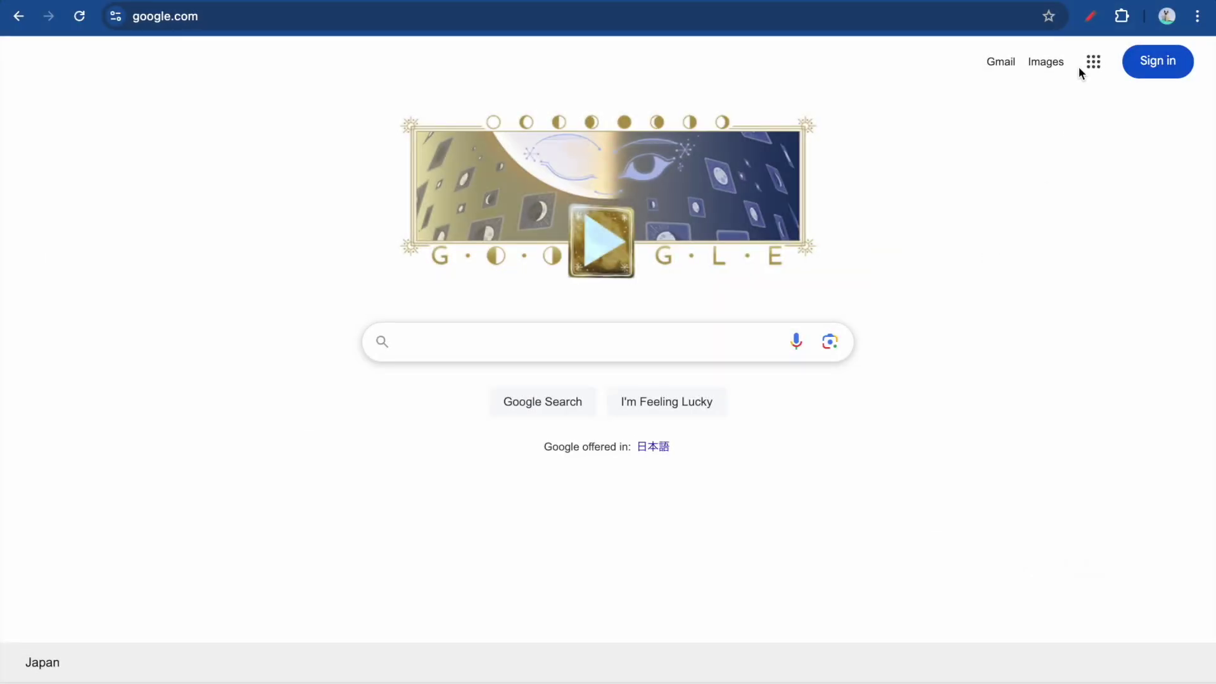
click(1090, 17)
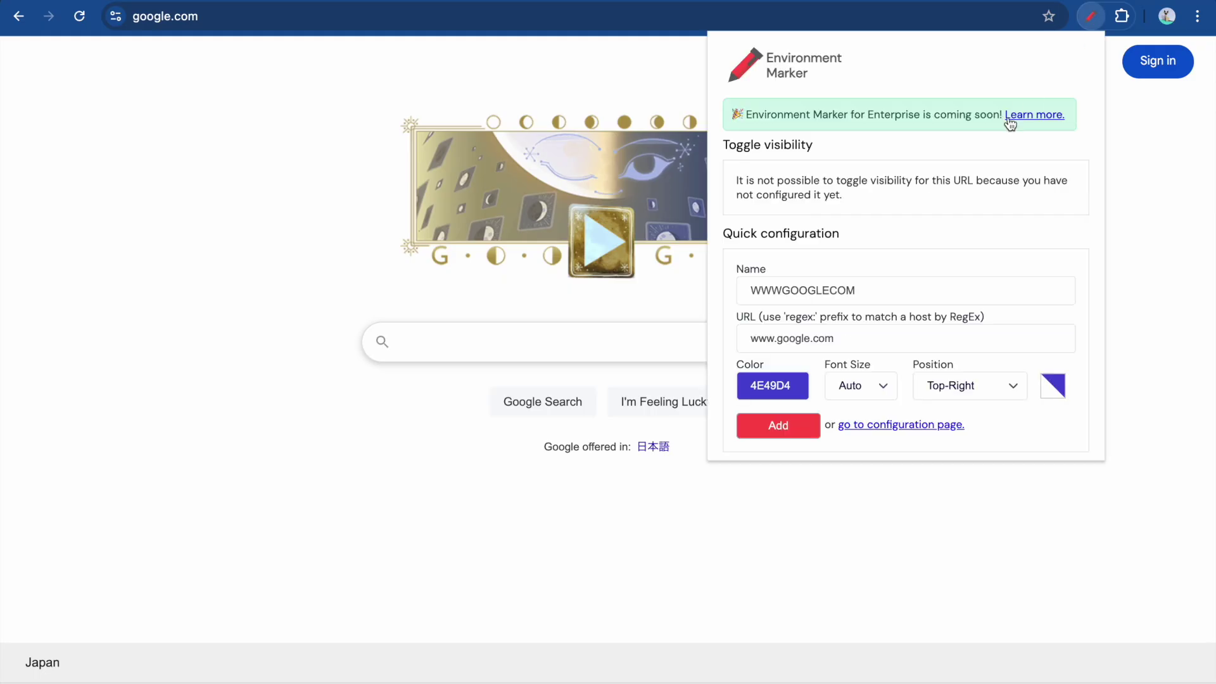
double_click(839, 292)
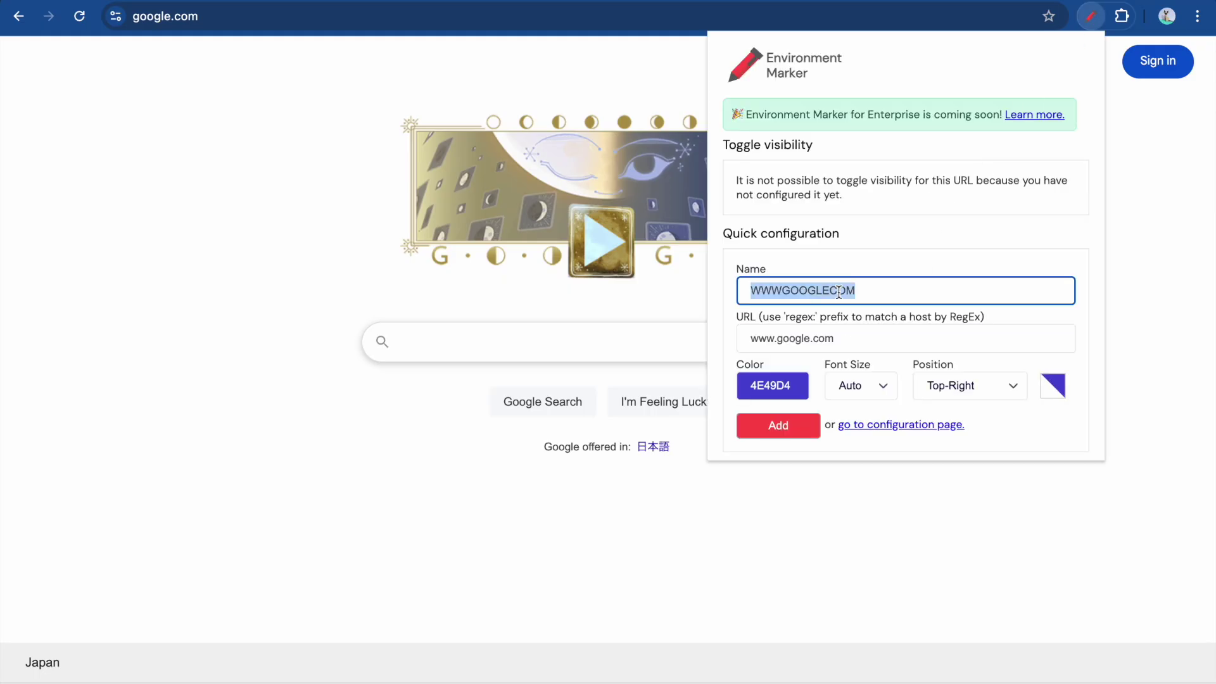
text(Google)
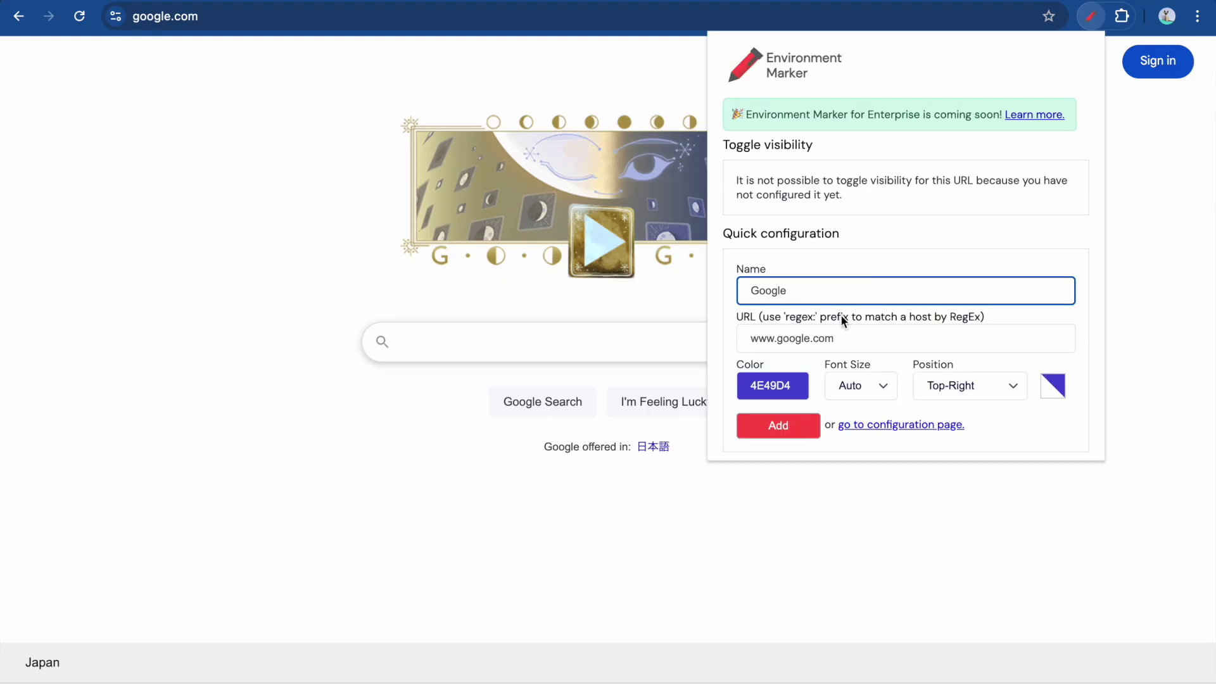
key(Tab)
key(Tab)
text(AAD457)
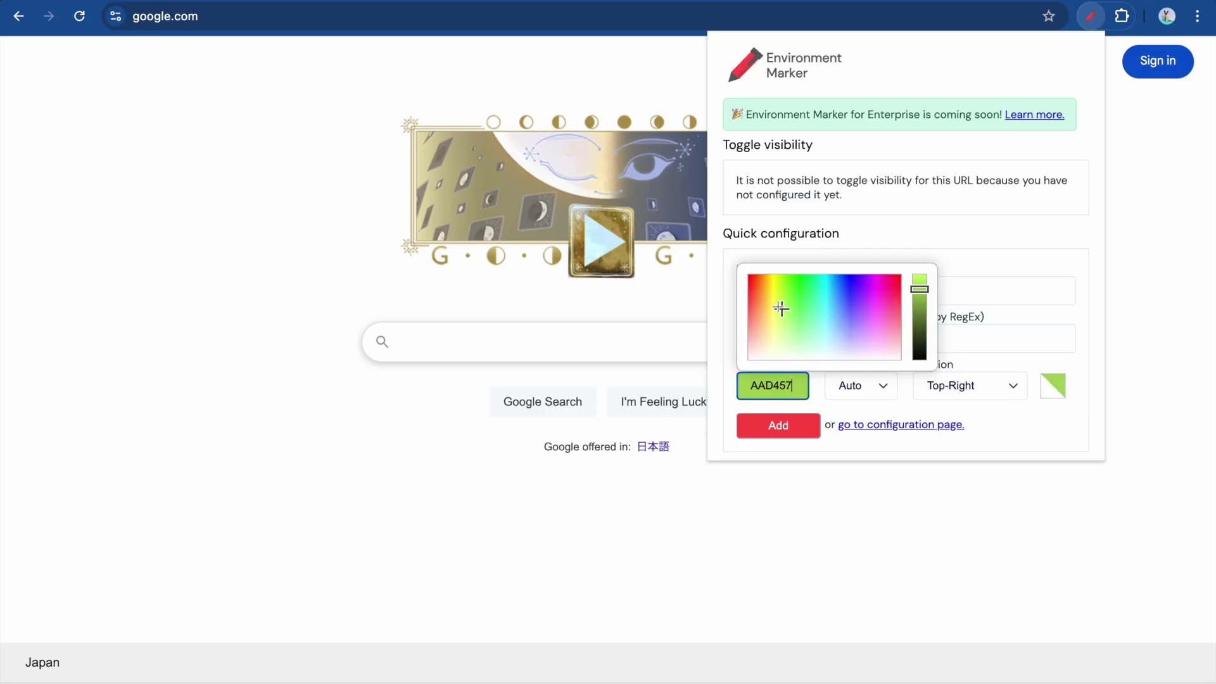
key(ctrl+a)
text(D40000)
click(850, 392)
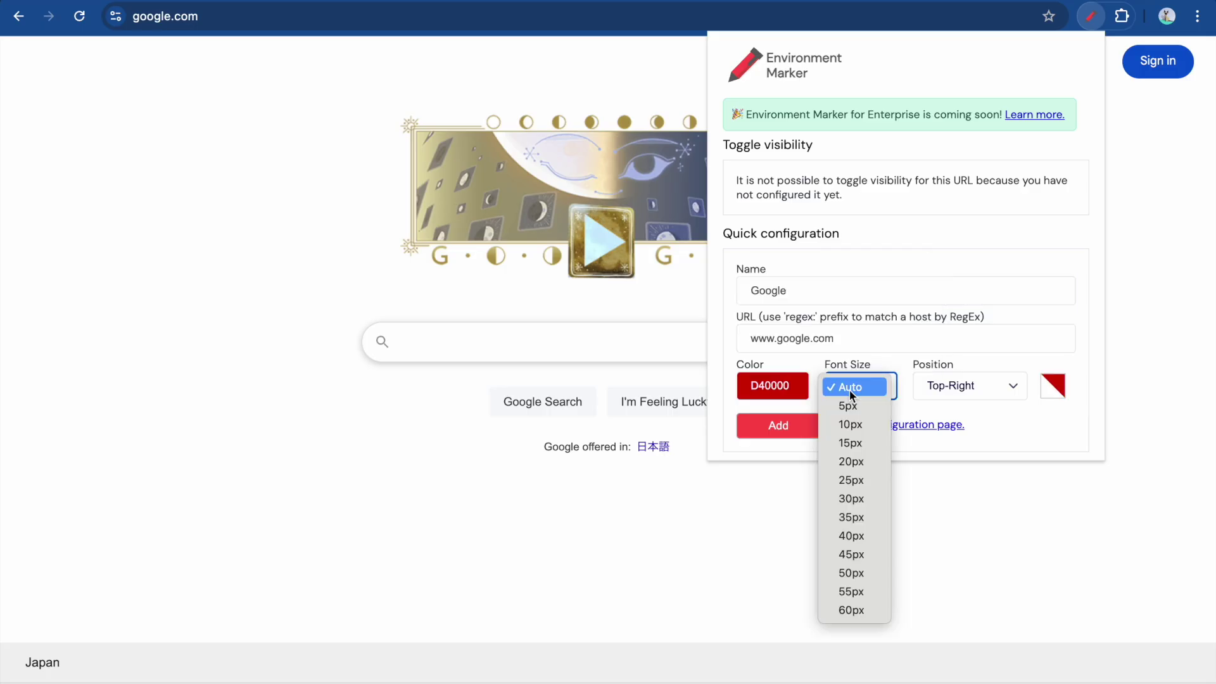
click(850, 553)
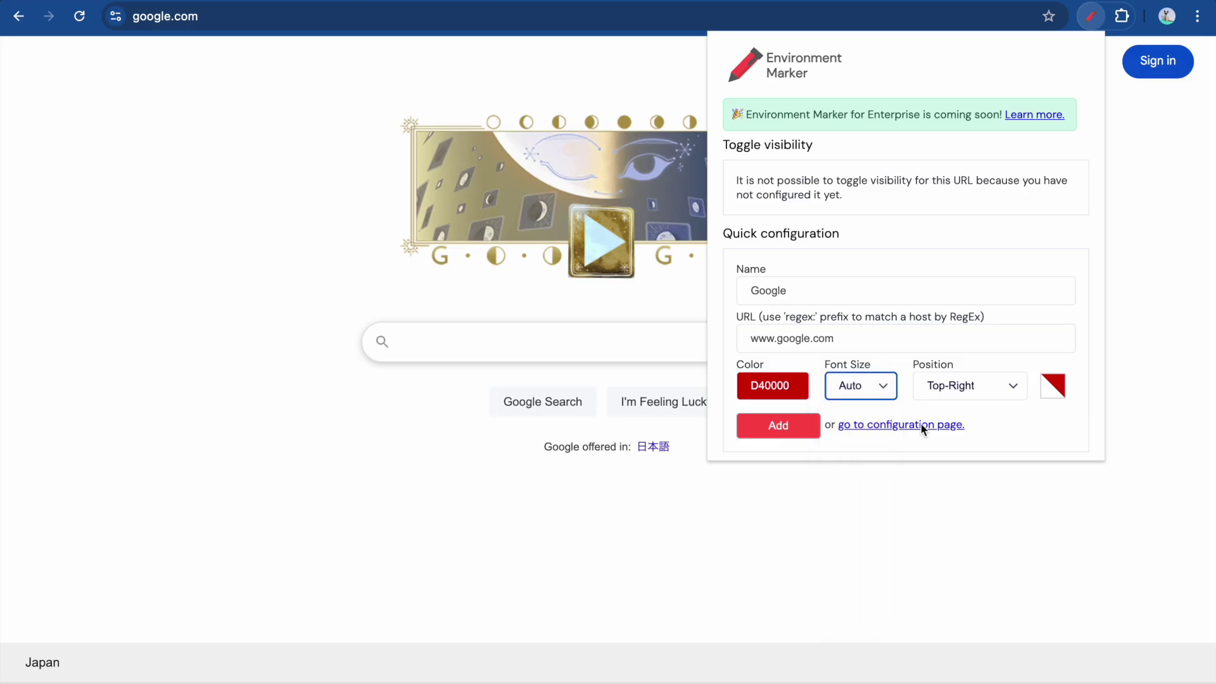
click(944, 384)
click(946, 405)
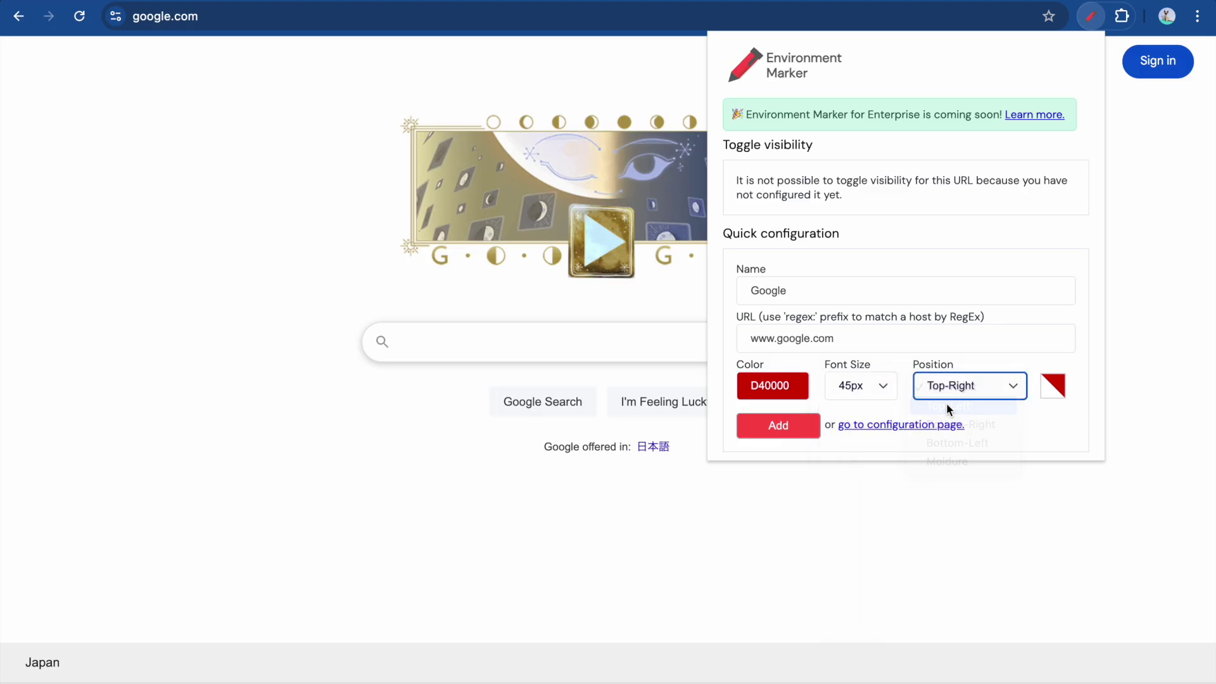
click(785, 437)
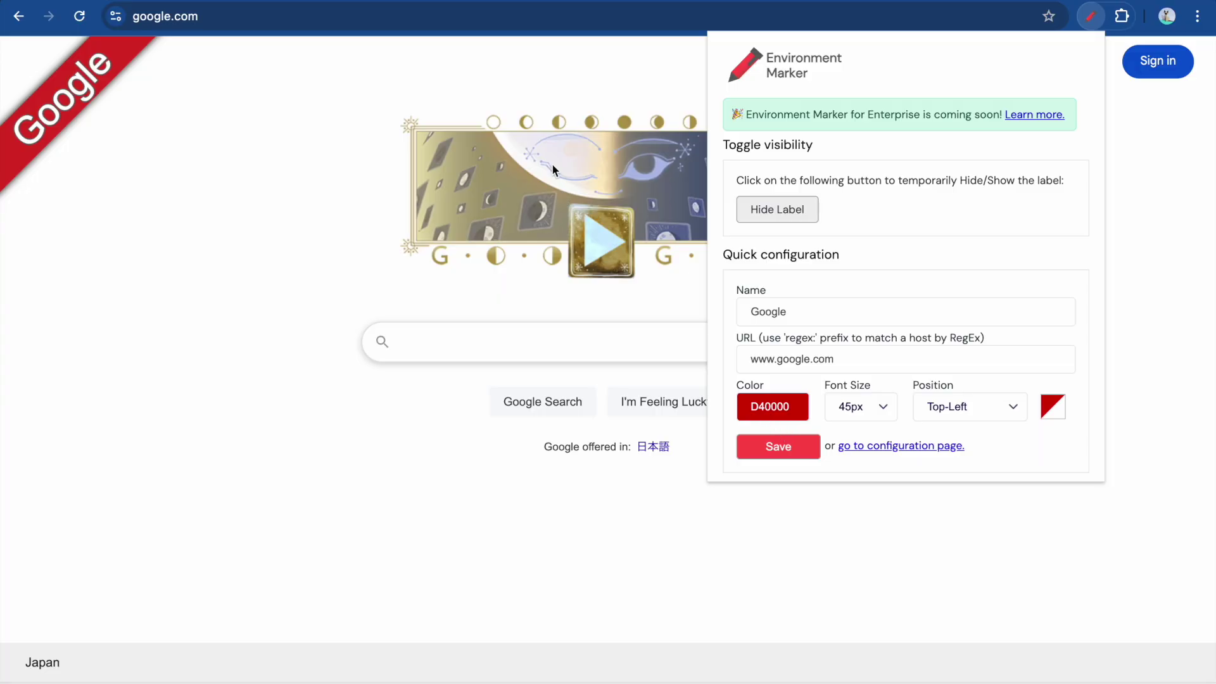
- Reload the Google page and reopen its Environment Marker label settings
click(505, 19)
key(Return)
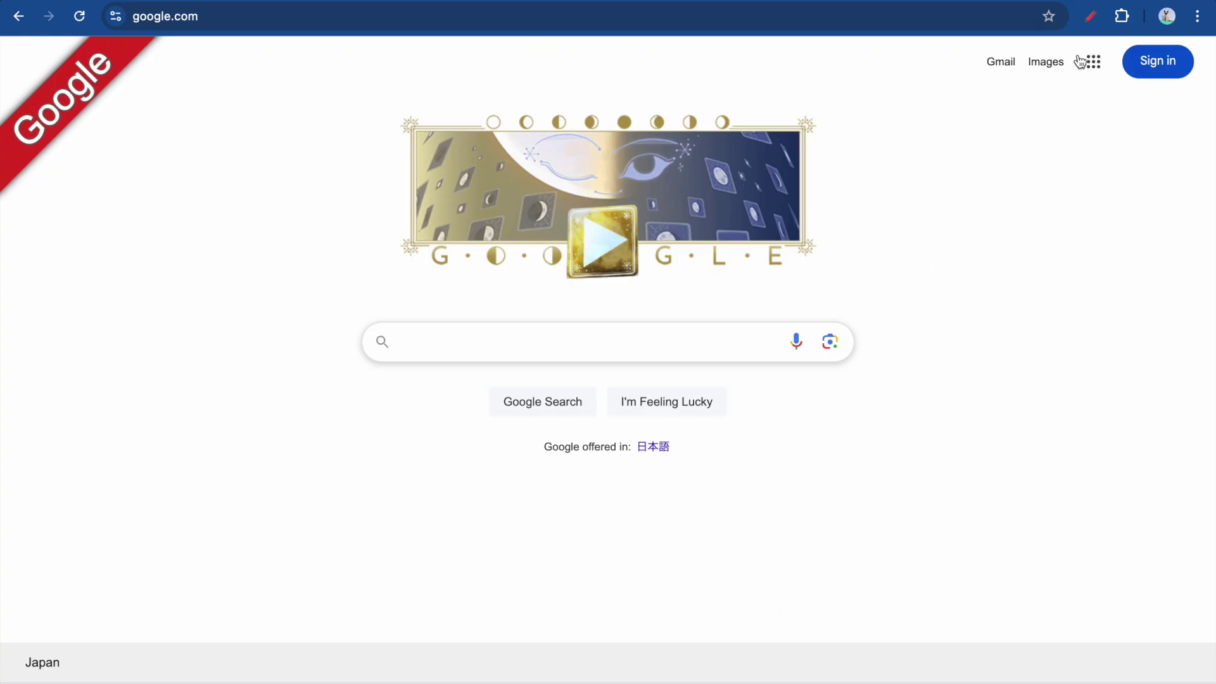
click(1090, 16)
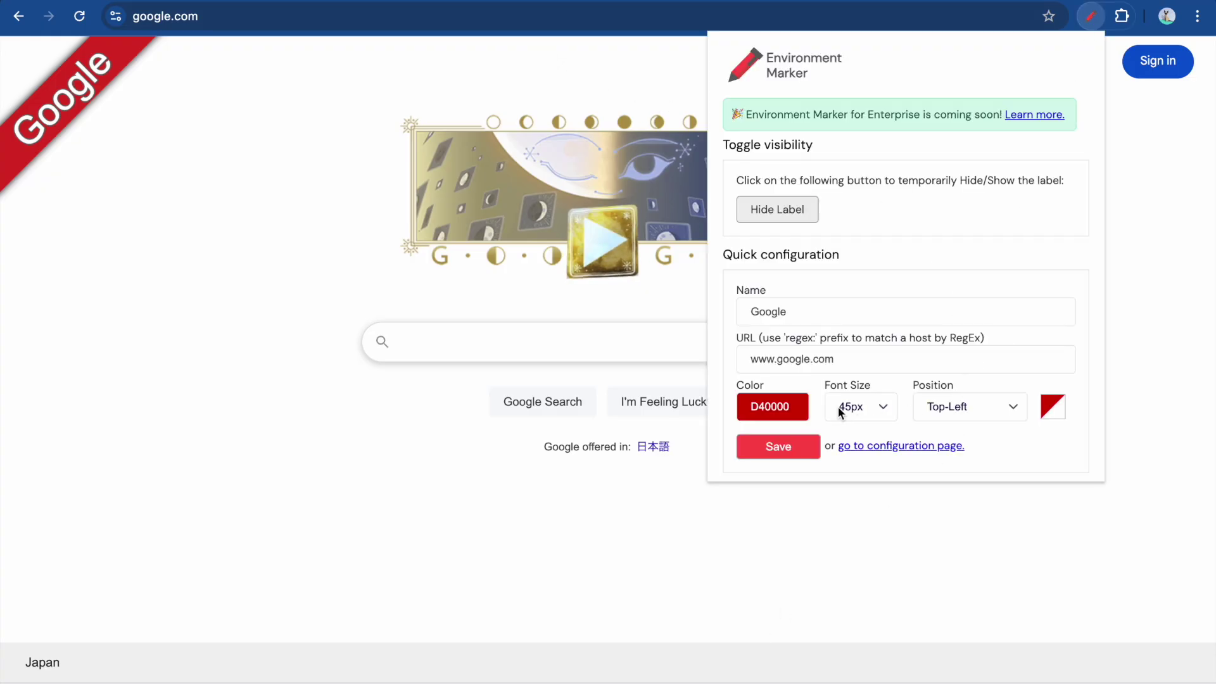
- Switch the Google label's position to the Moldure frame and save it
click(1000, 413)
click(963, 461)
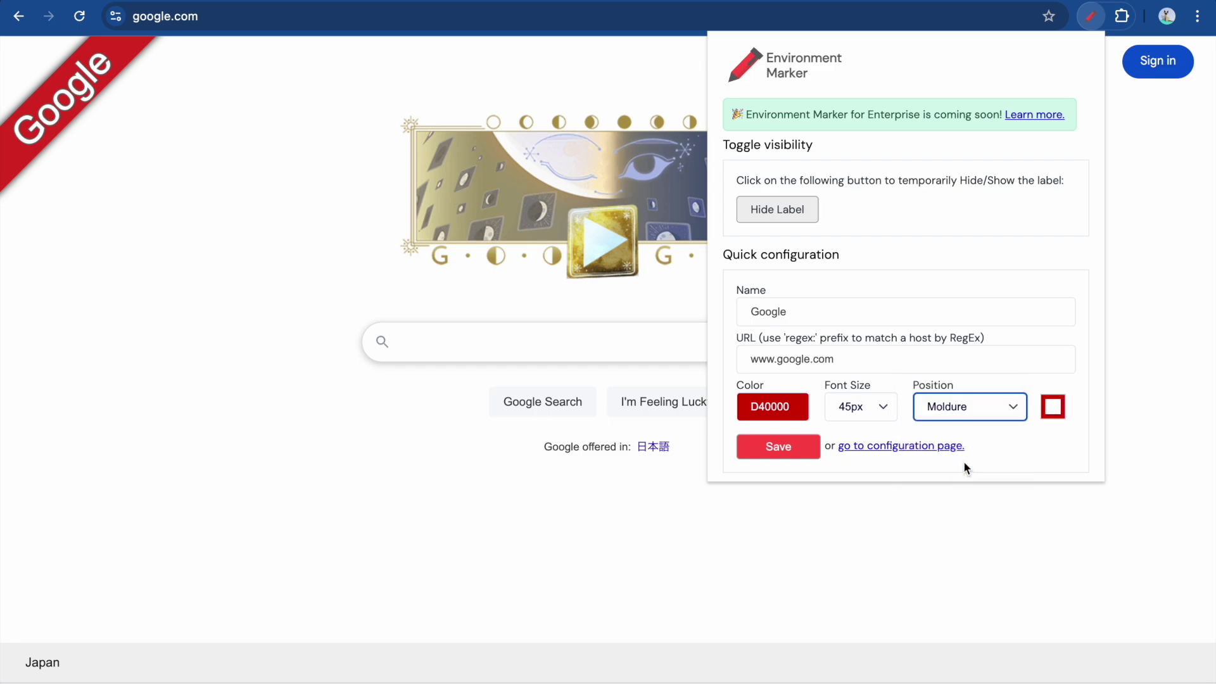
click(792, 451)
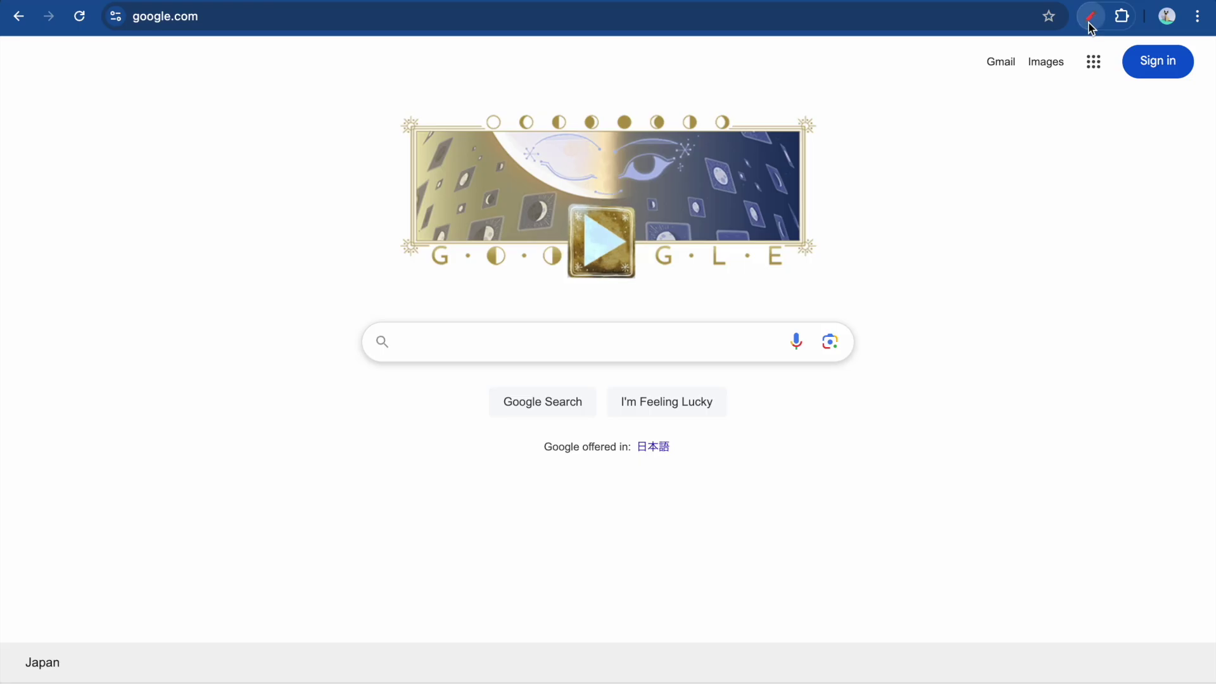
click(1090, 17)
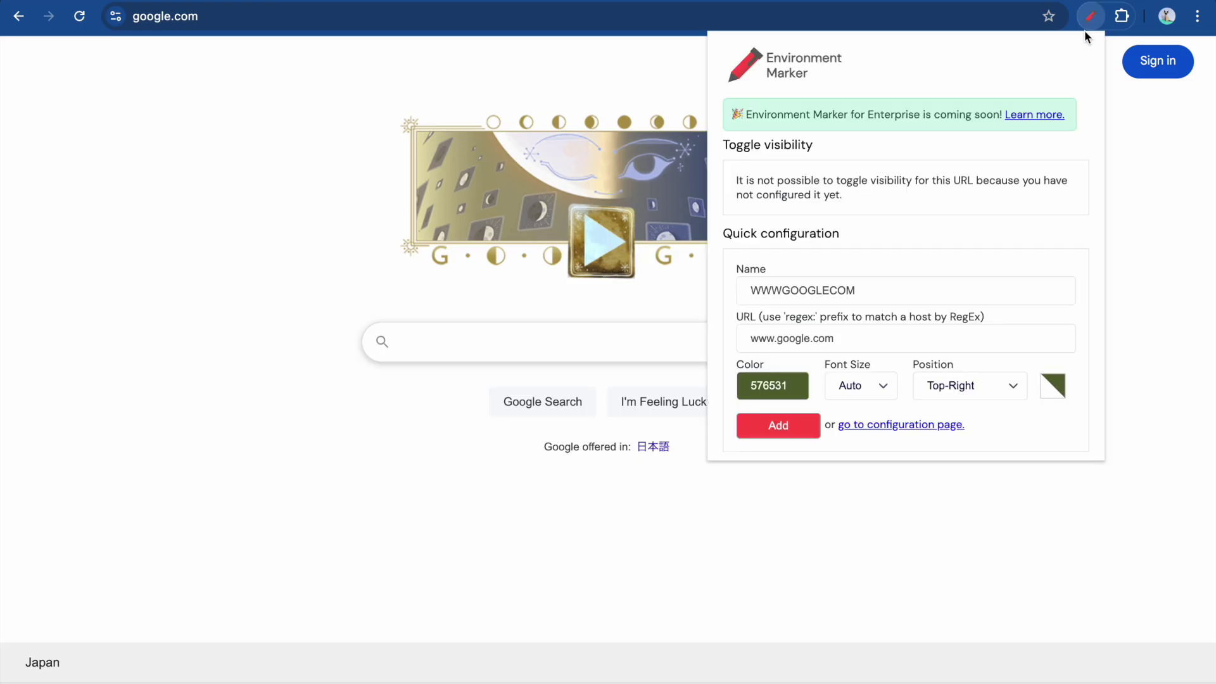
- On the configuration page, add a marker named NewSite for newsite.com
click(922, 426)
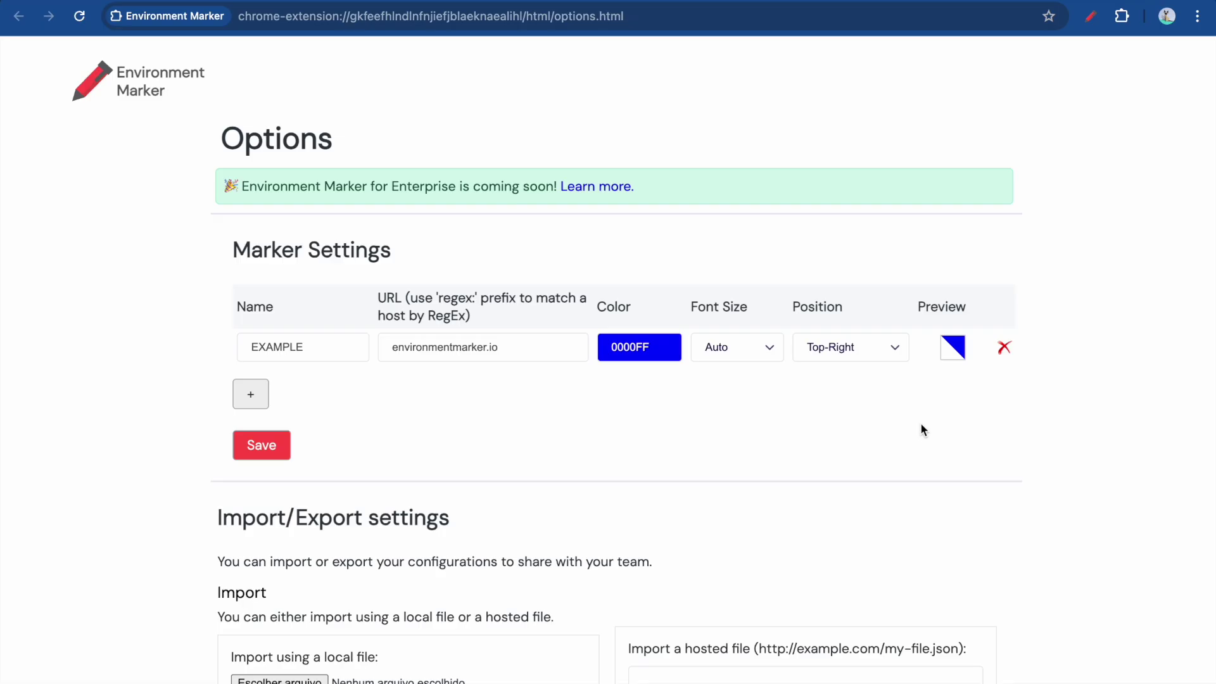
click(251, 394)
text(N)
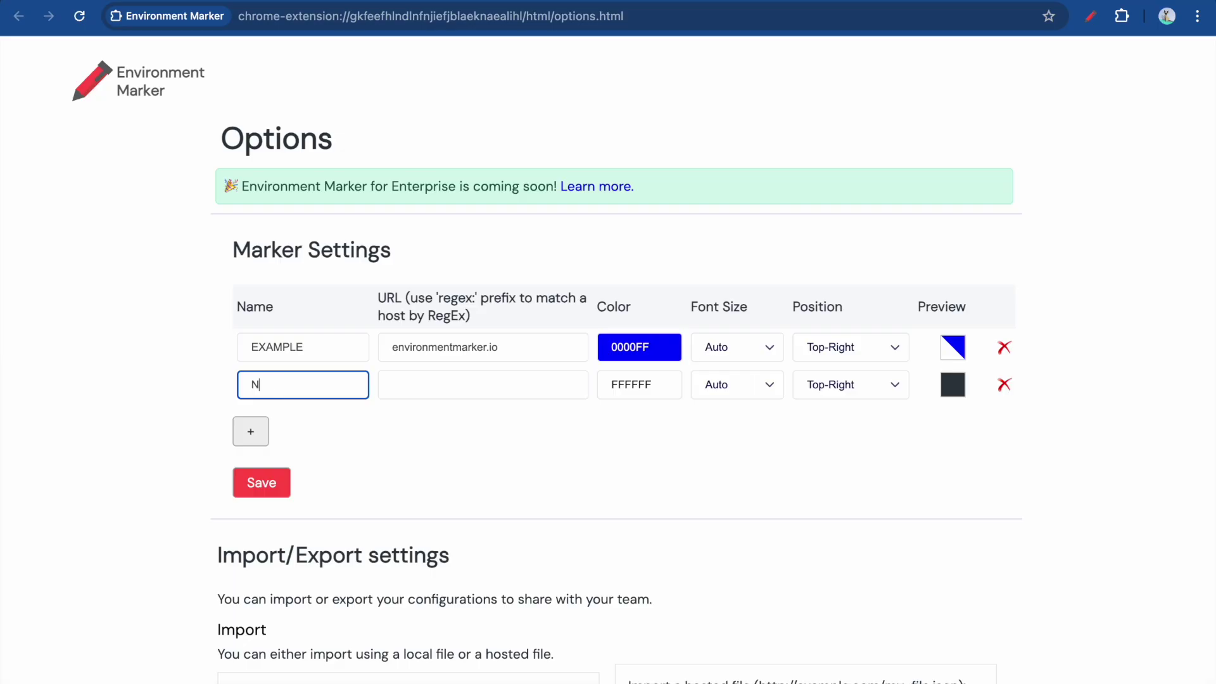
text(ewSite)
click(401, 382)
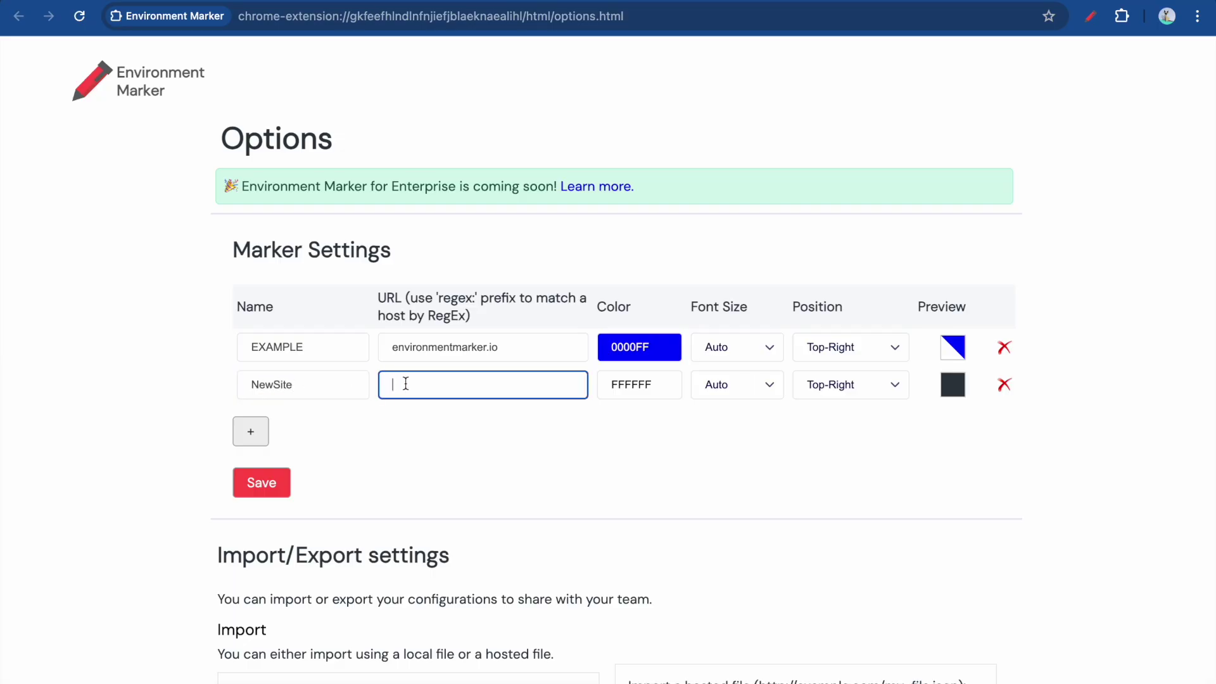
text(newsite.com)
- Give NewSite cyan colour 62FFFF, 50px font size and the Moldure position
click(611, 378)
click(689, 433)
mouse_move(688, 433)
mouse_down()
mouse_move(707, 422)
mouse_move(685, 443)
mouse_up()
click(723, 389)
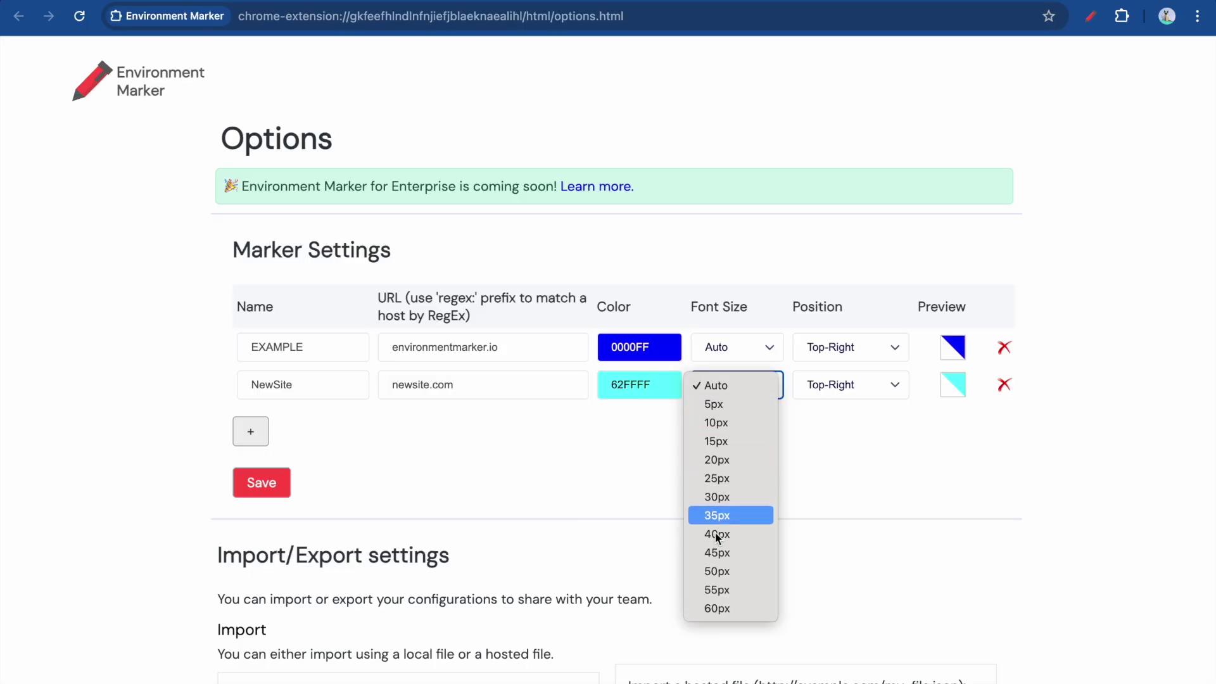
click(715, 571)
click(830, 387)
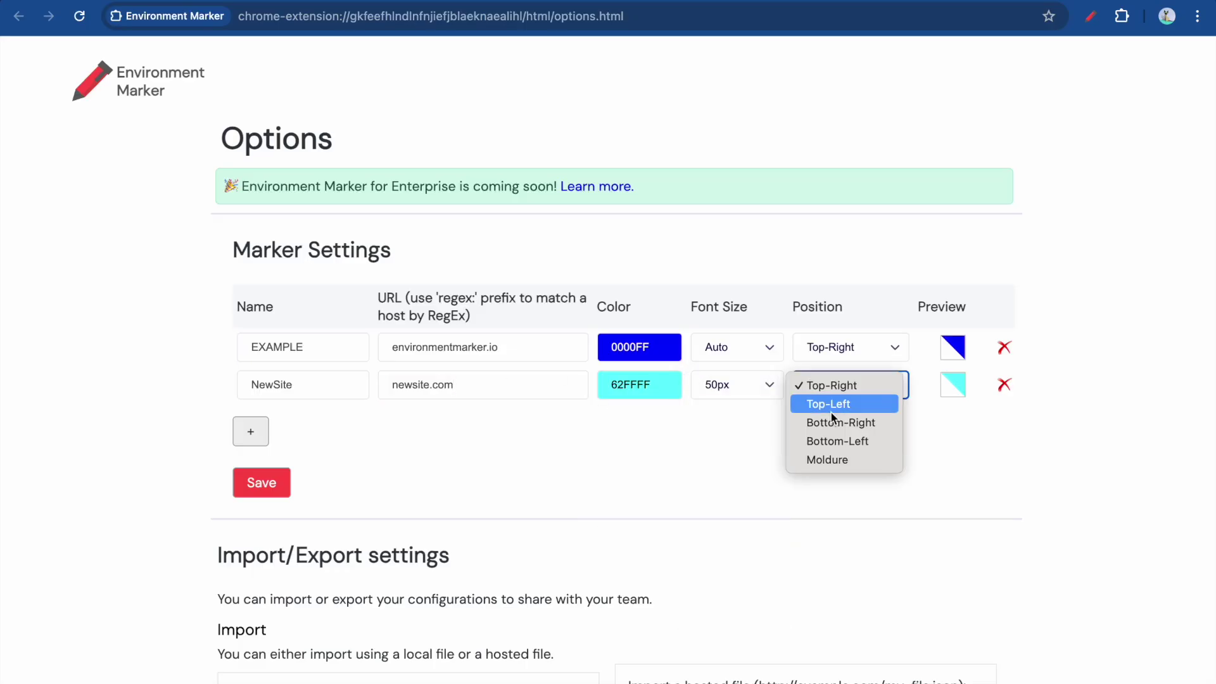
click(830, 457)
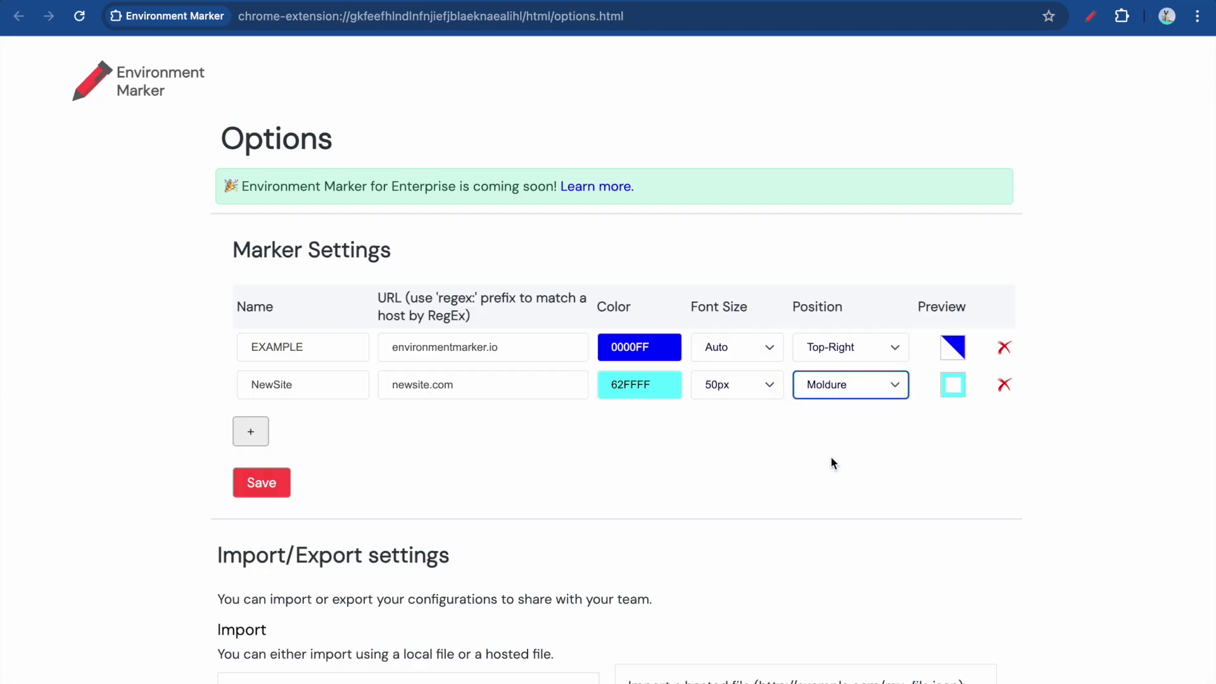
click(251, 431)
- Name the third marker RegExp with URL pattern regex:(.)*.io
text(RegE)
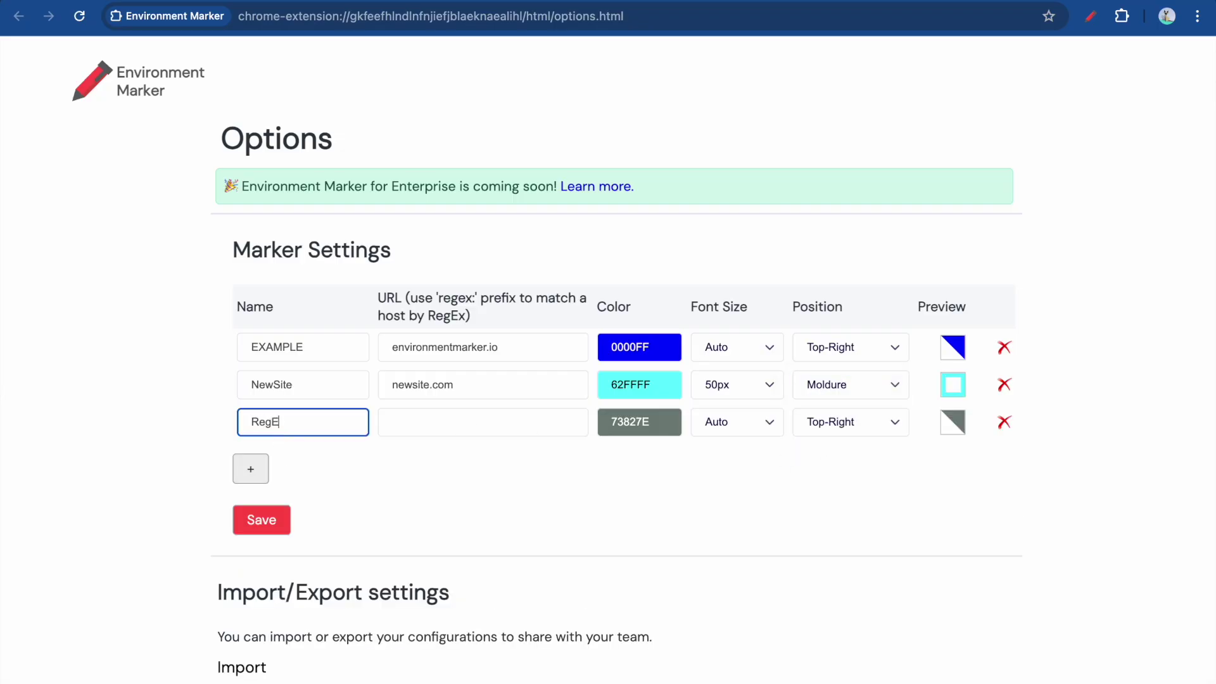
text(xp)
click(395, 423)
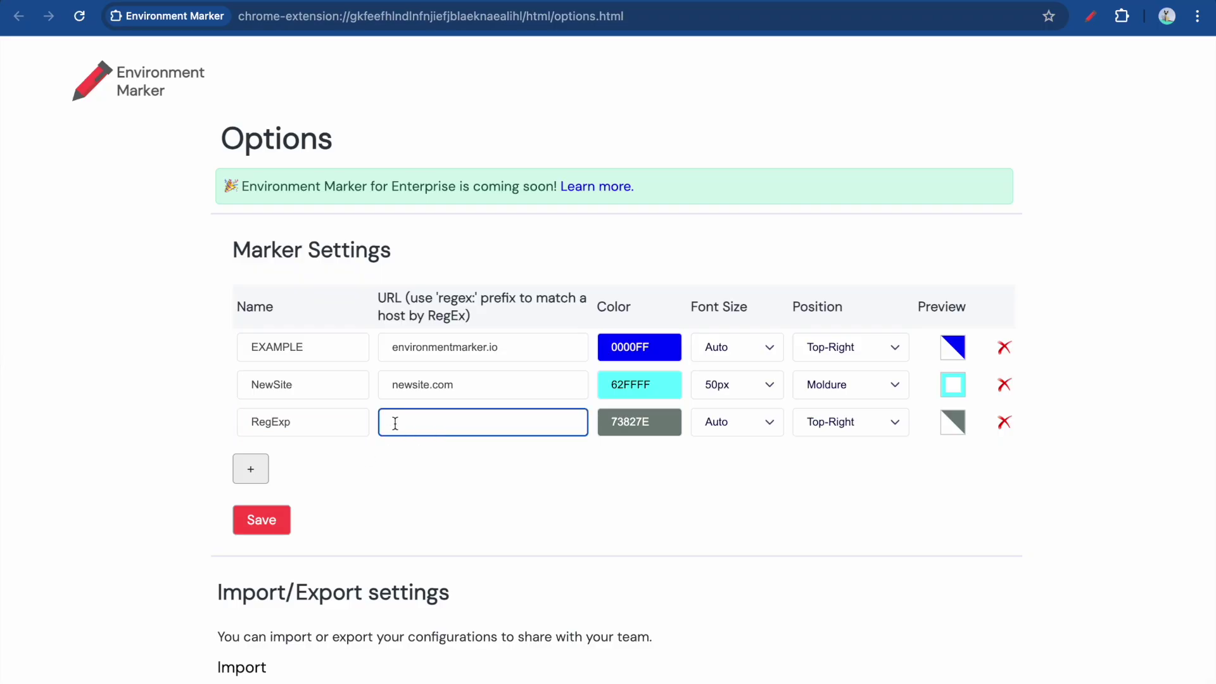
text(regex)
text(:(.)*)
text(.)
key(Right)
text(*)
text(.io)
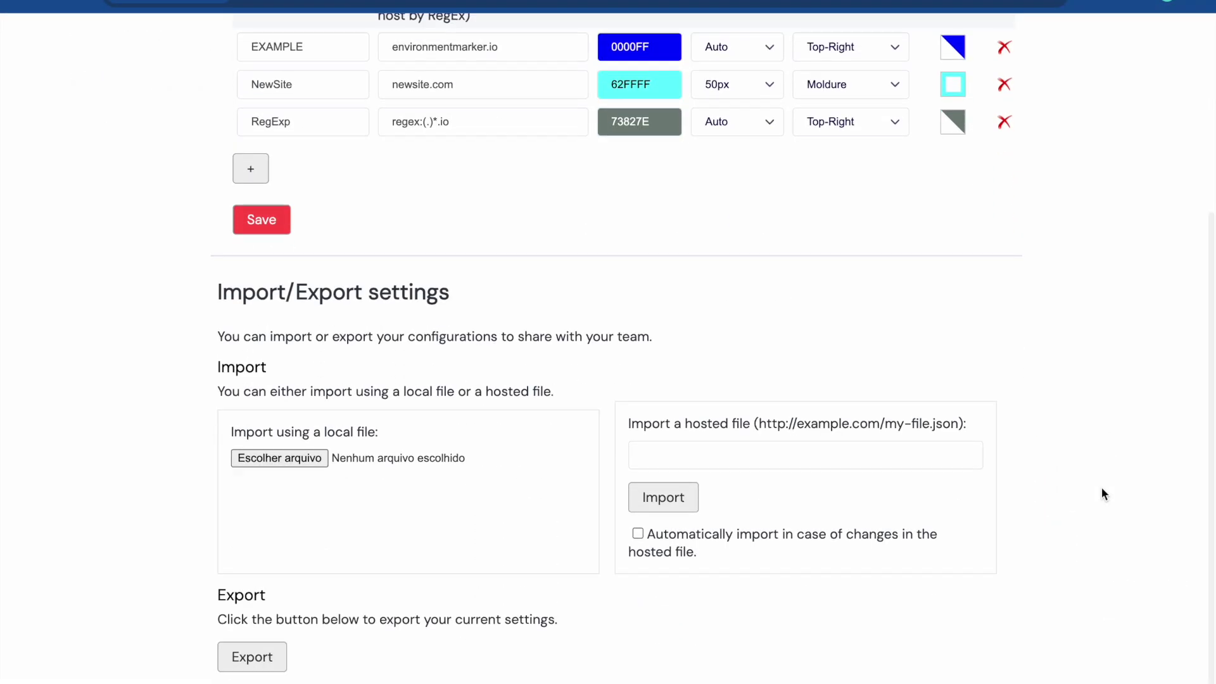
- Export the current marker settings to a JSON file
click(251, 666)
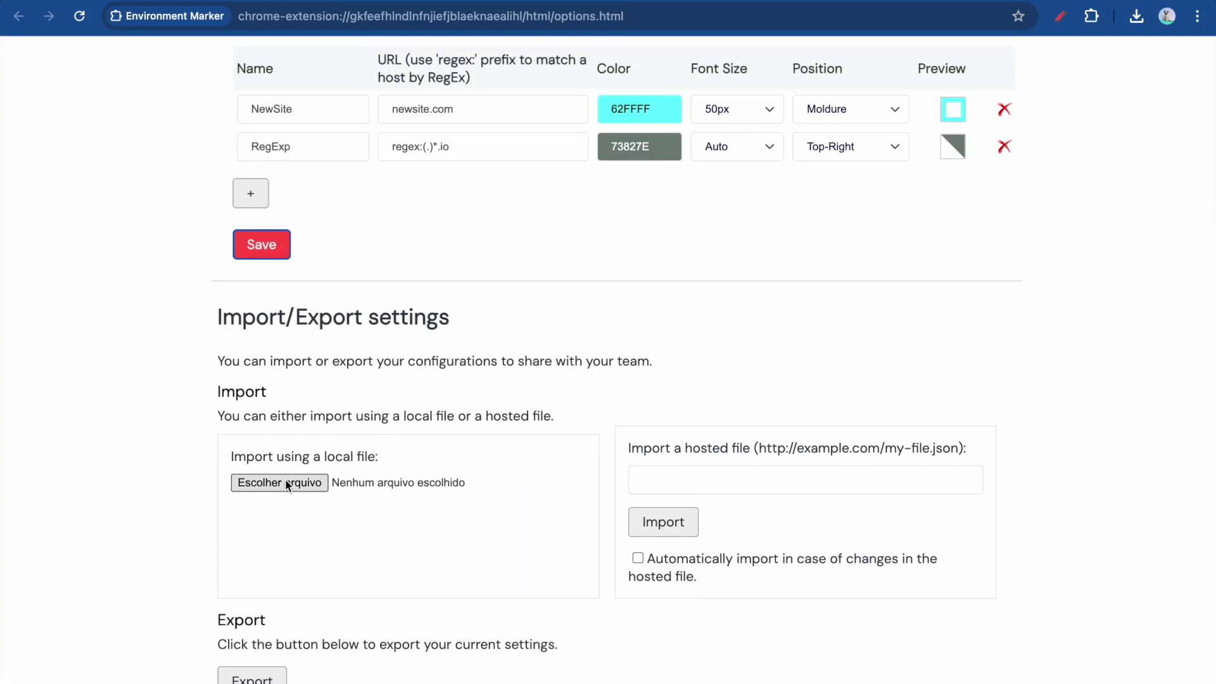
- Import marker settings from the local file envmarker.json
click(284, 482)
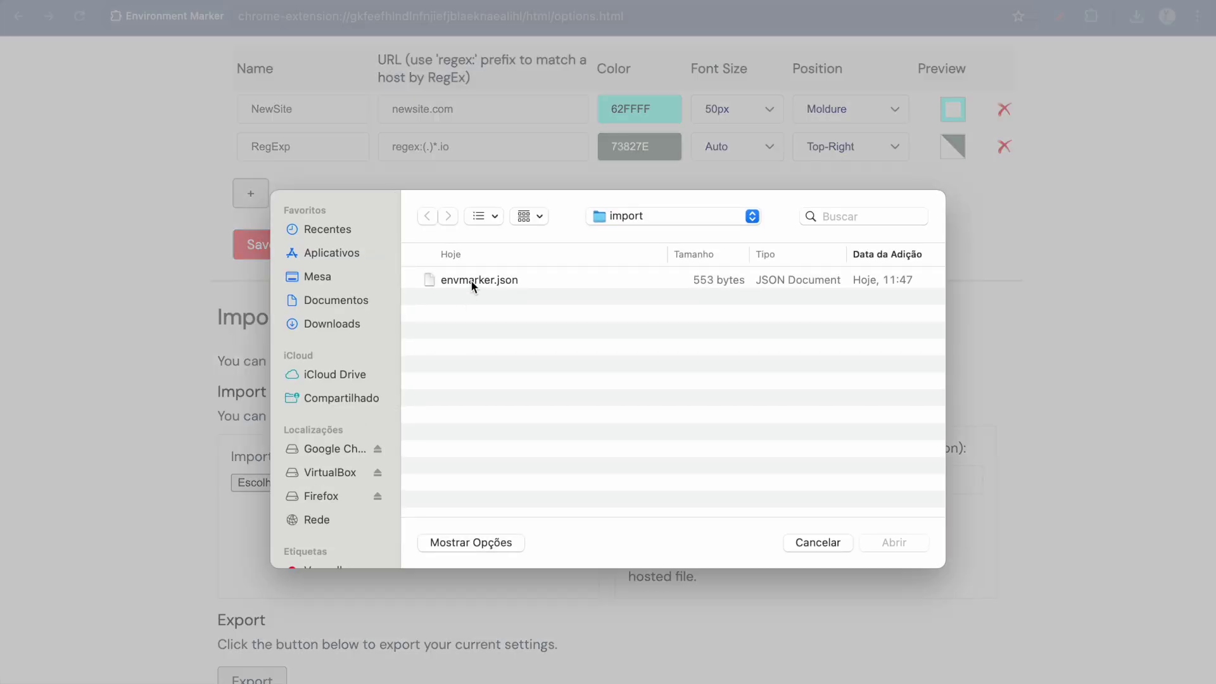
click(472, 282)
click(877, 545)
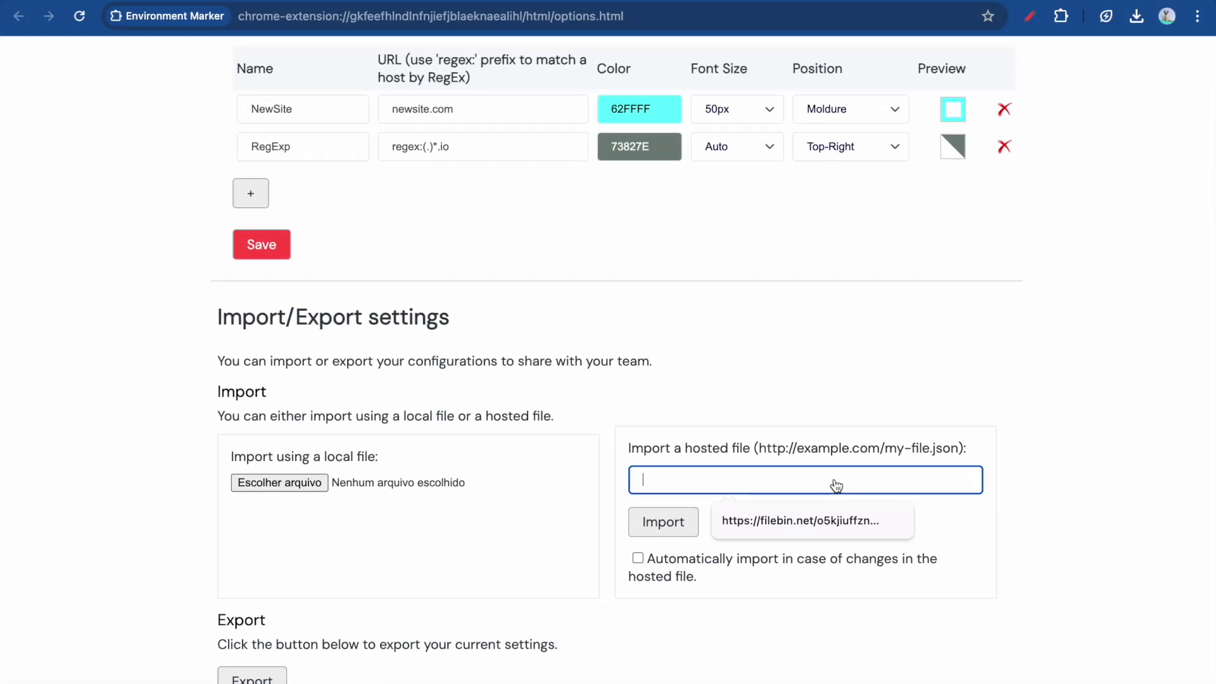
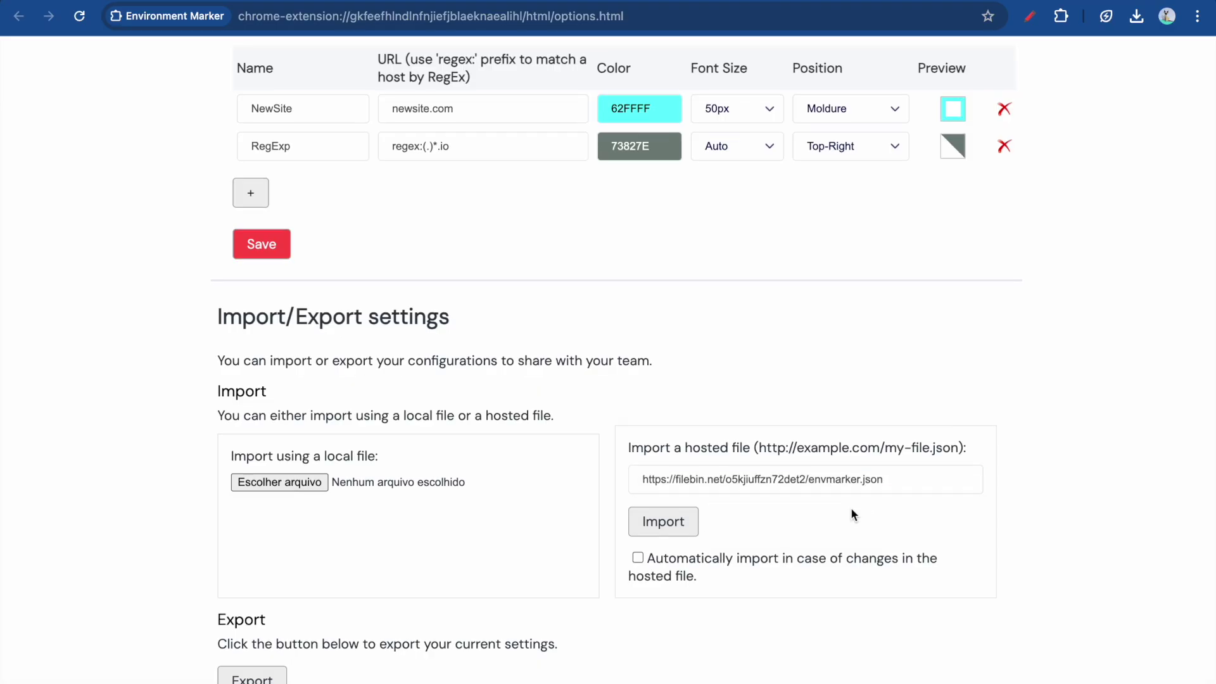
- Paste the filebin.net envmarker.json address and import settings from it
click(684, 524)
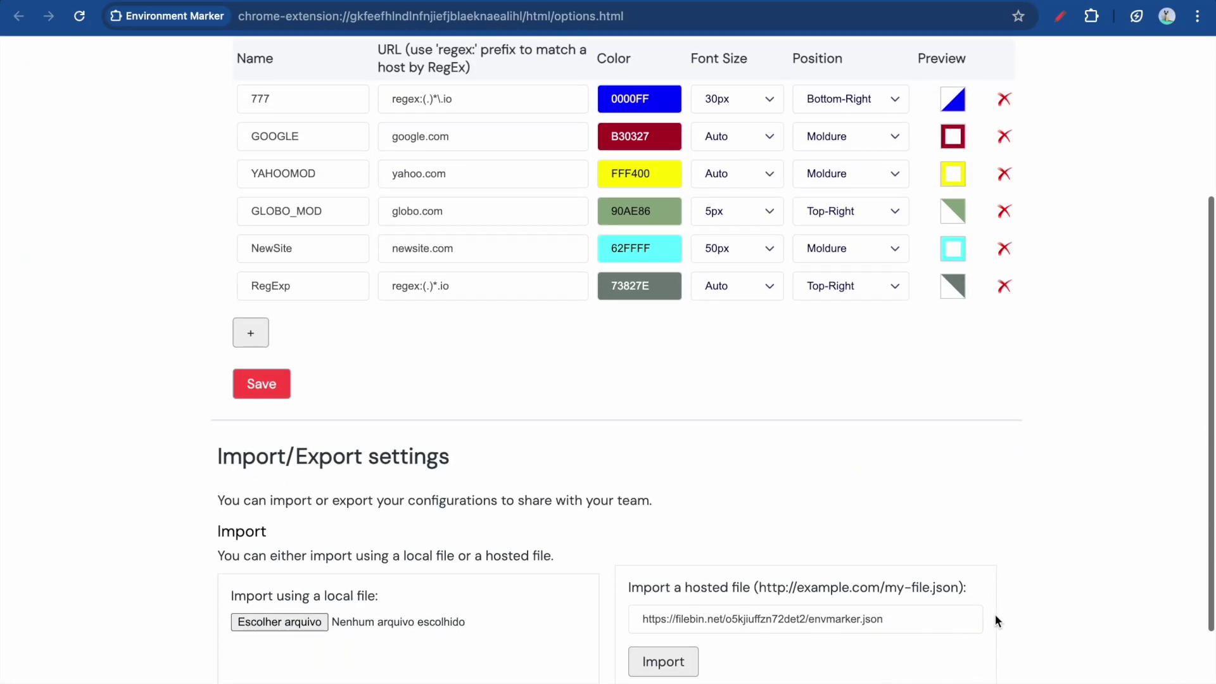
scroll(994, 614, down, 2)
- Enable automatic import whenever the hosted envmarker.json file changes
click(824, 505)
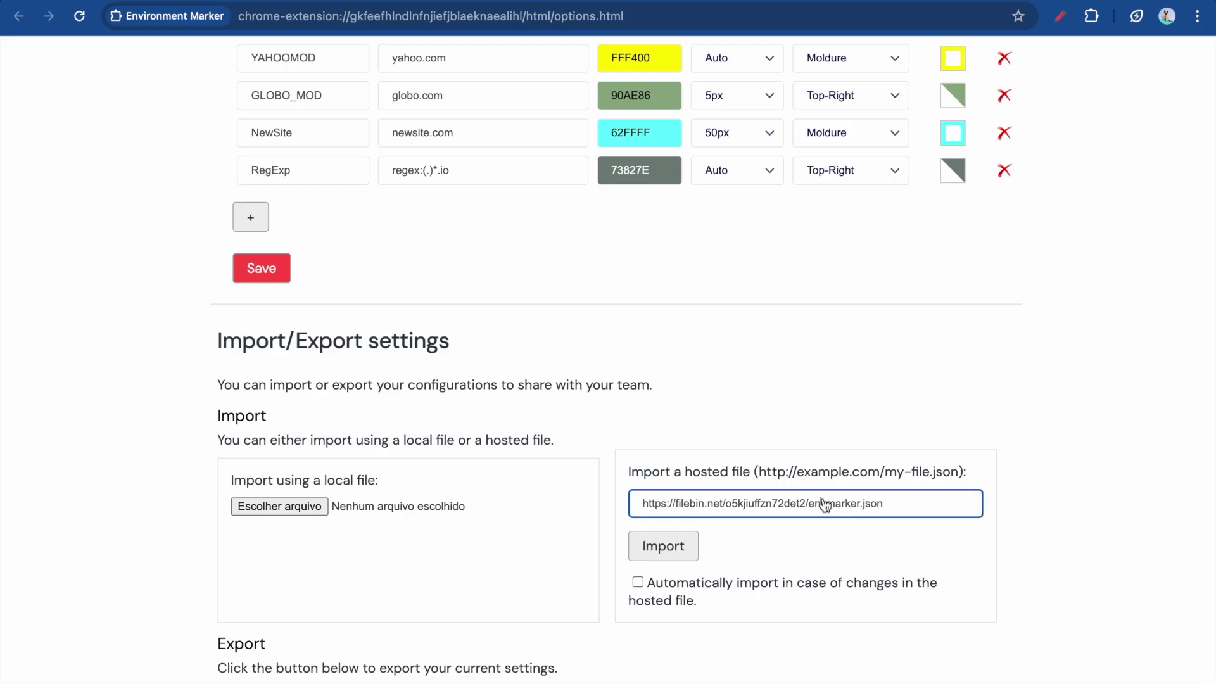
triple_click(824, 505)
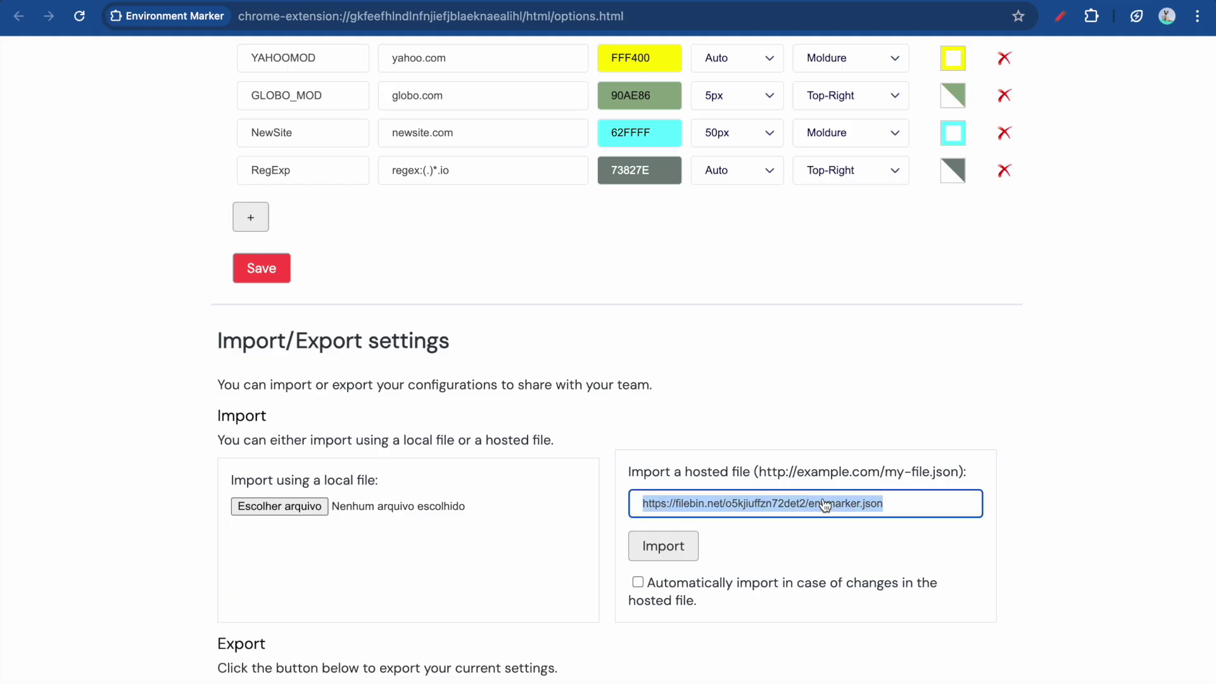
click(637, 582)
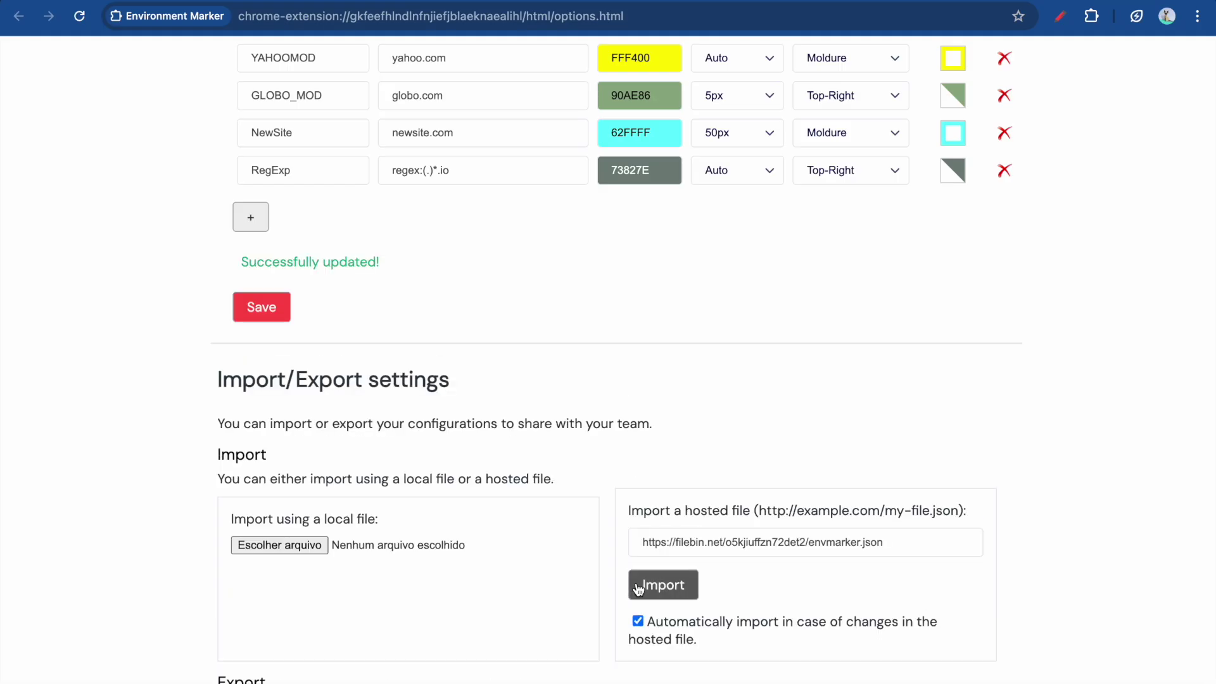